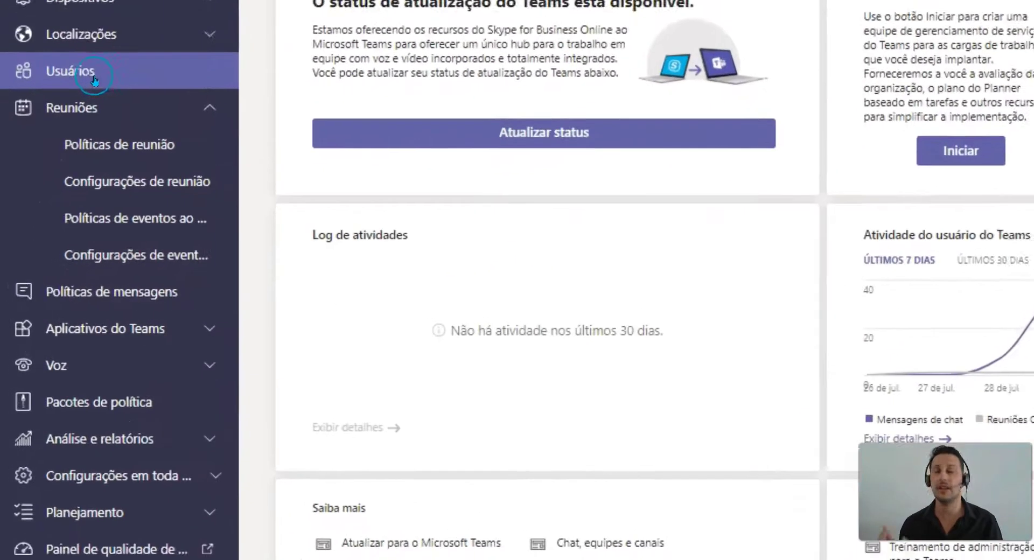
Step: Open the trainer (Formador) account from the Usuários list and display its call history
left_click(94, 81)
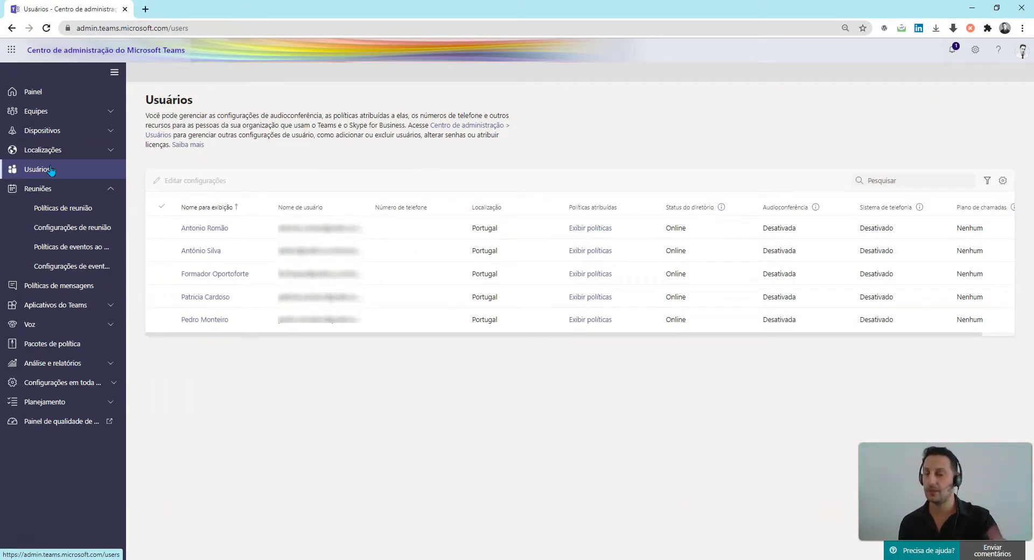
left_click(198, 273)
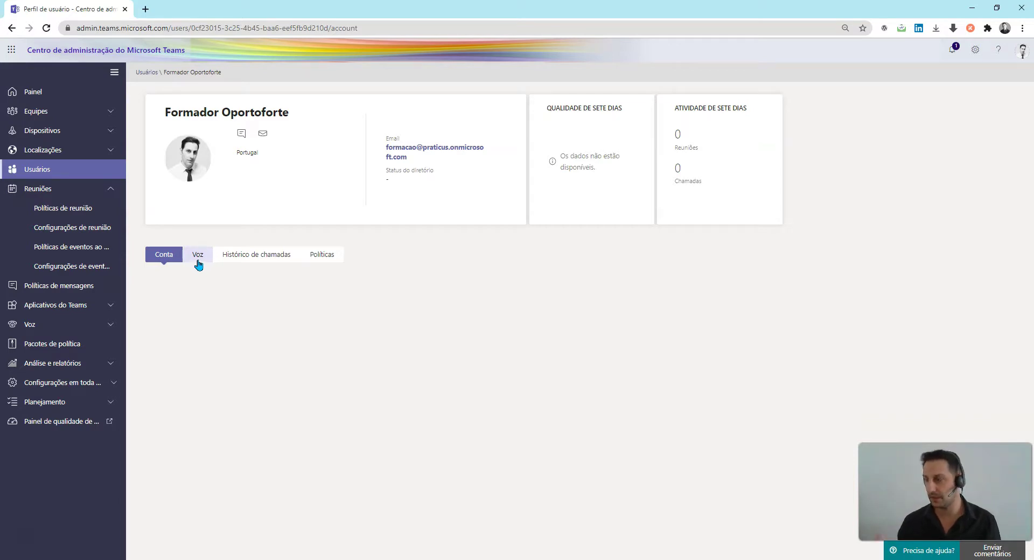
left_click(184, 258)
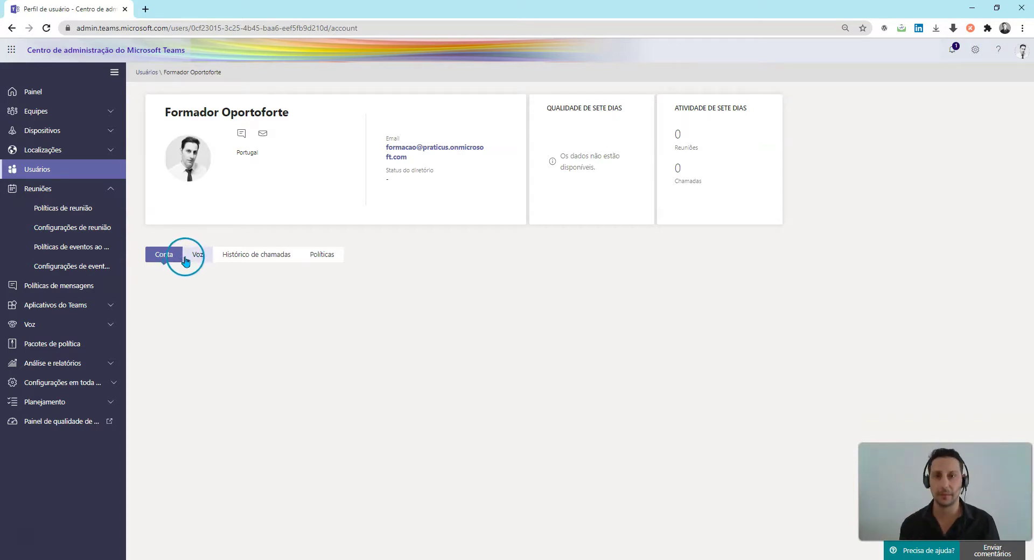
left_click(205, 257)
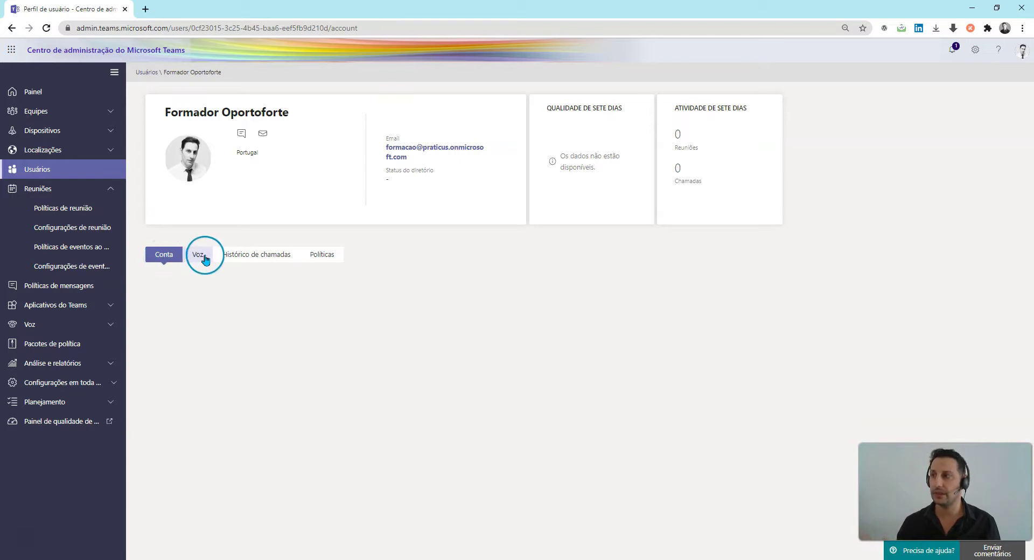
left_click(265, 262)
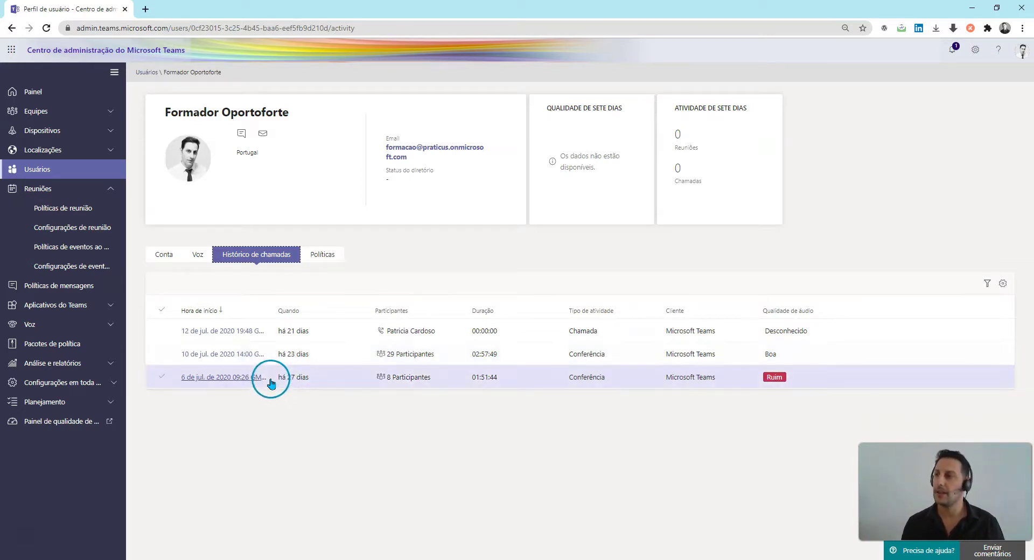
Step: Open the conference of 10 July 2020 at 14:00 and review its participant count, duration and audio quality summary
left_click(240, 357)
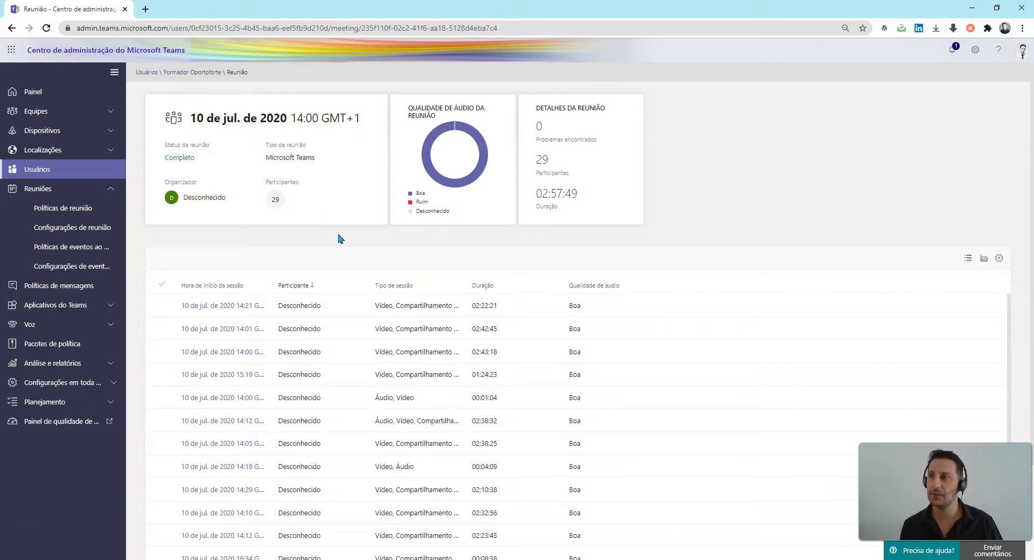
left_click_drag(533, 158, 554, 161)
left_click(617, 171)
left_click(566, 205)
left_click(553, 189)
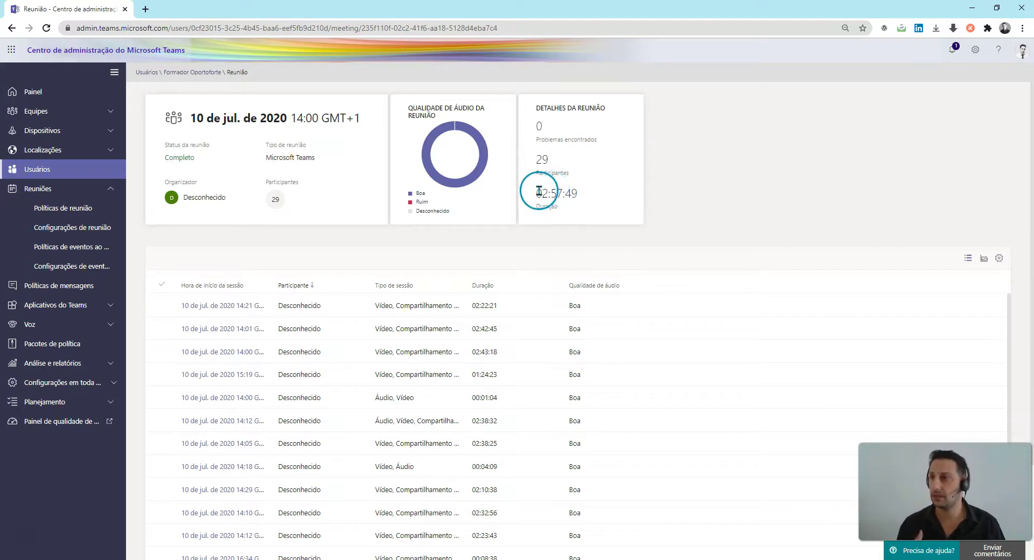
mouse_move(472, 153)
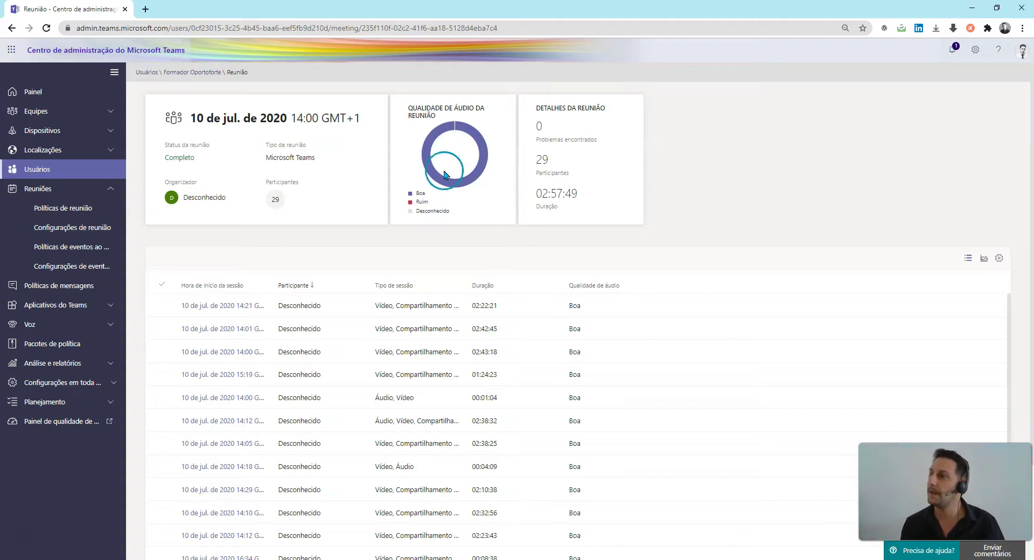
Step: Examine the meeting's session list for each participant's session type, duration and audio quality
scroll(310, 281, "down", 1)
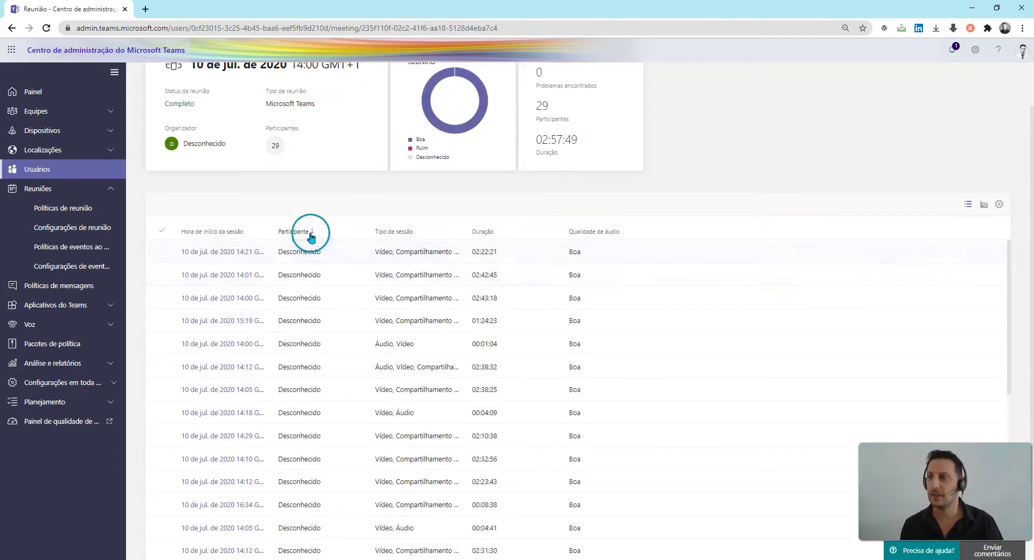
left_click(337, 269)
scroll(337, 267, "down", 2)
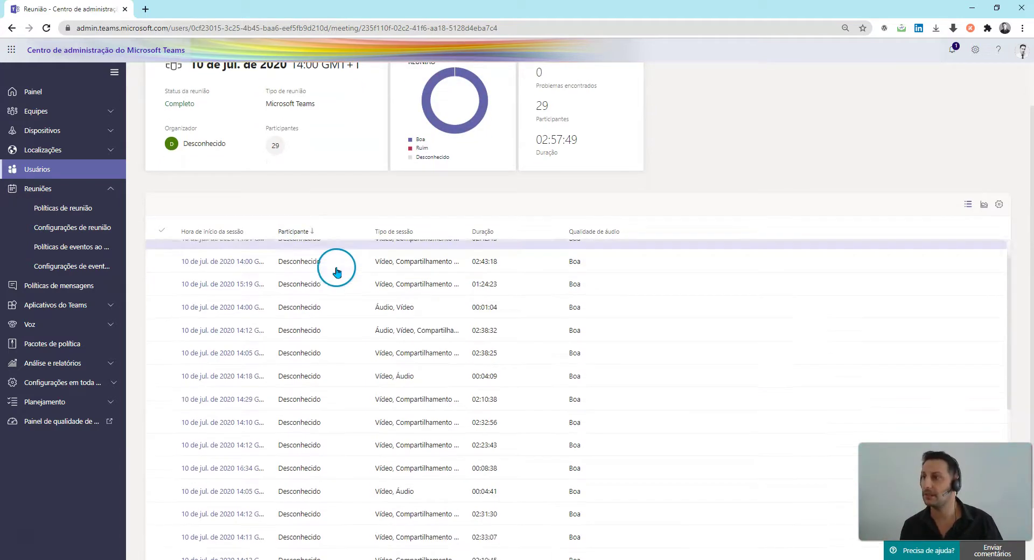
left_click(333, 261)
scroll(332, 264, "up", 1)
scroll(331, 267, "up", 3)
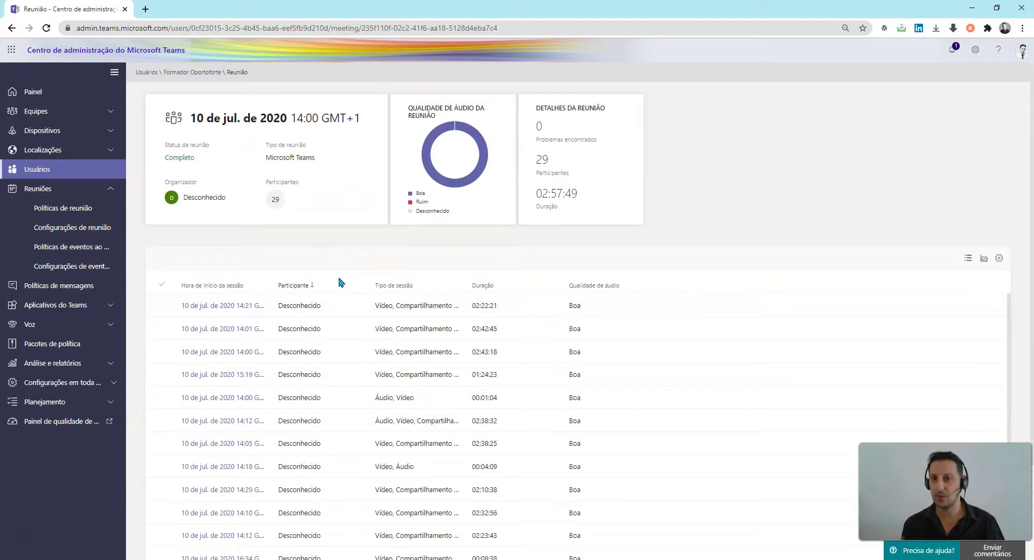
left_click(370, 300)
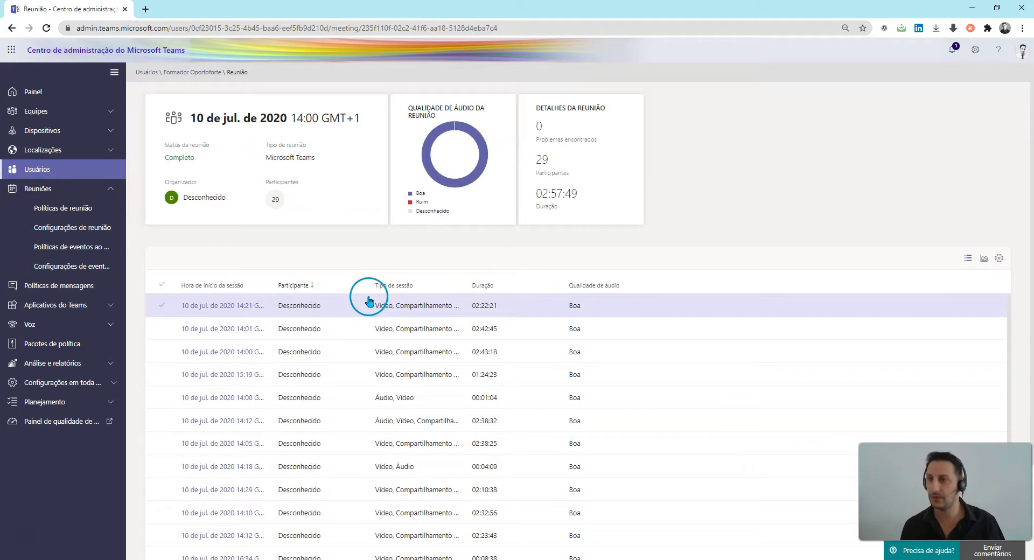
scroll(412, 324, "down", 2)
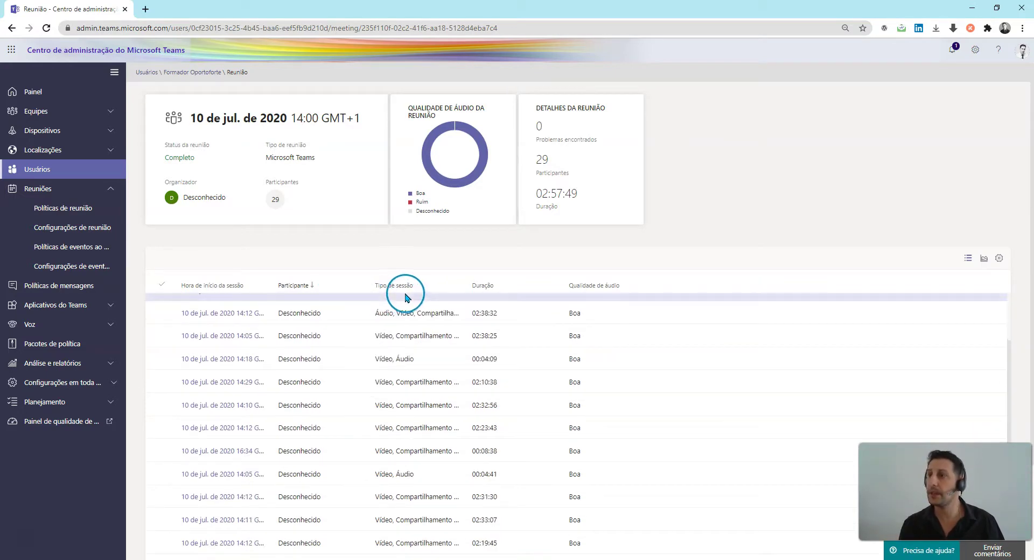
left_click(480, 312)
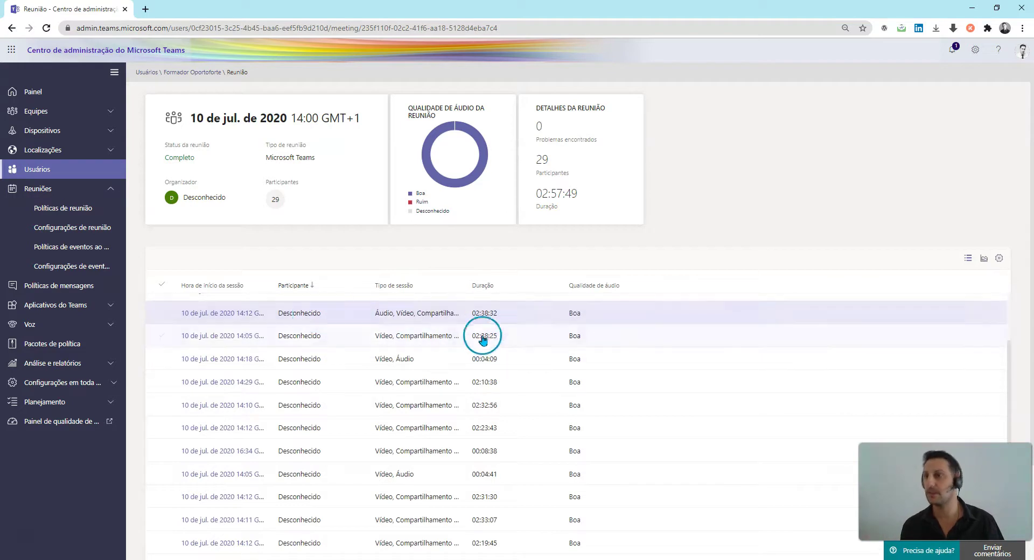
scroll(614, 320, "down", 2)
left_click(601, 314)
left_click(623, 345)
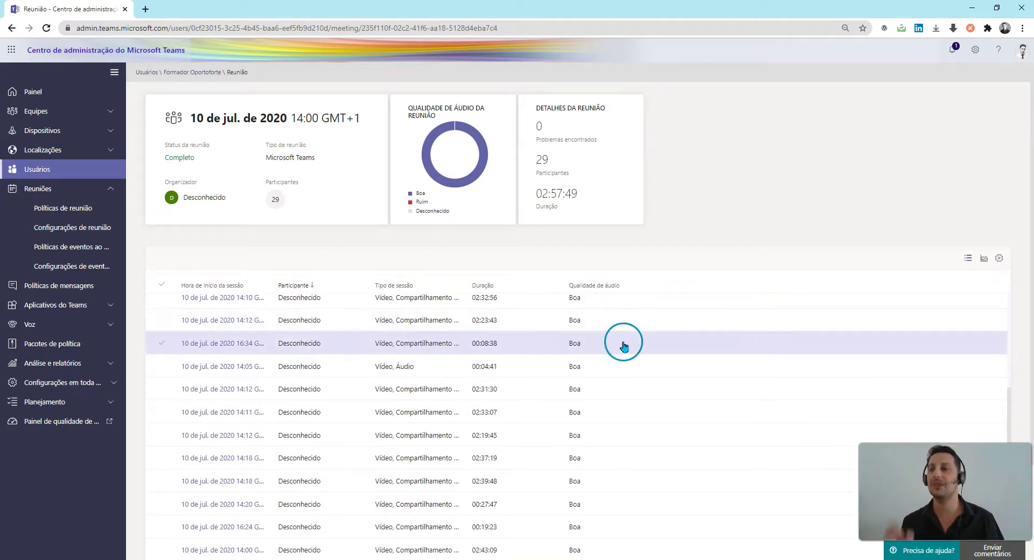
left_click(607, 354)
scroll(571, 358, "up", 5)
left_click(376, 348)
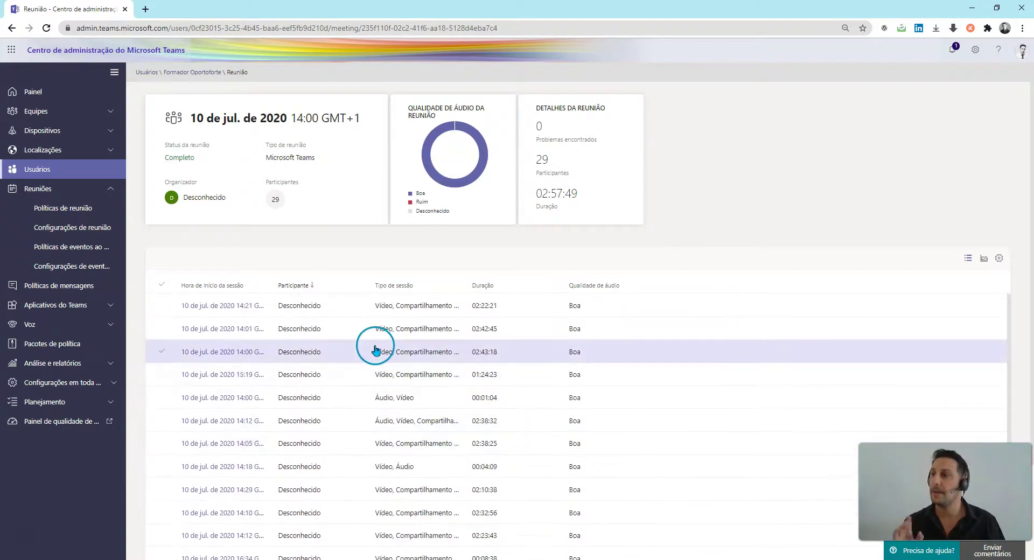
left_click(301, 312)
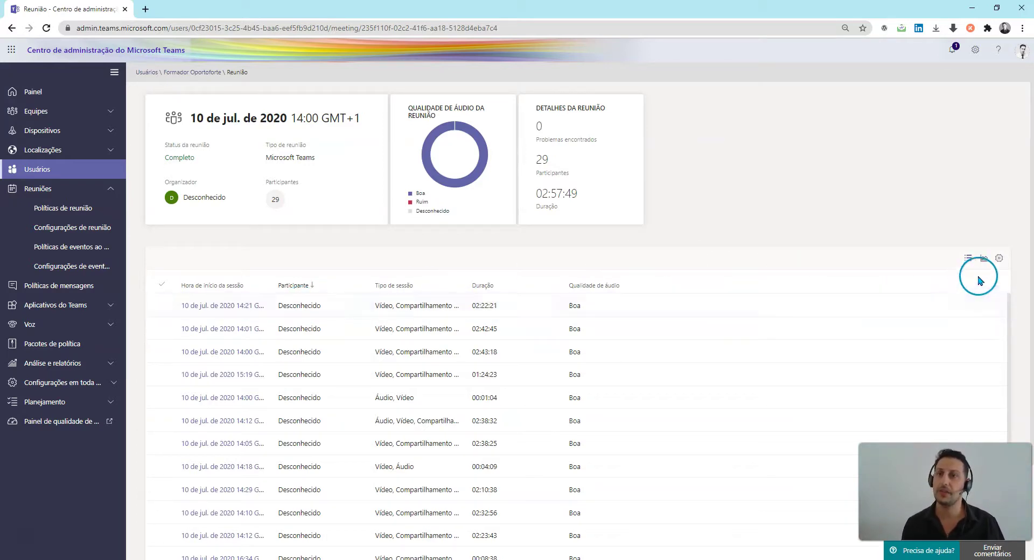
Step: Switch the meeting's sessions from the list to the timeline chart and review when each participant was connected
left_click(987, 260)
left_click(750, 170)
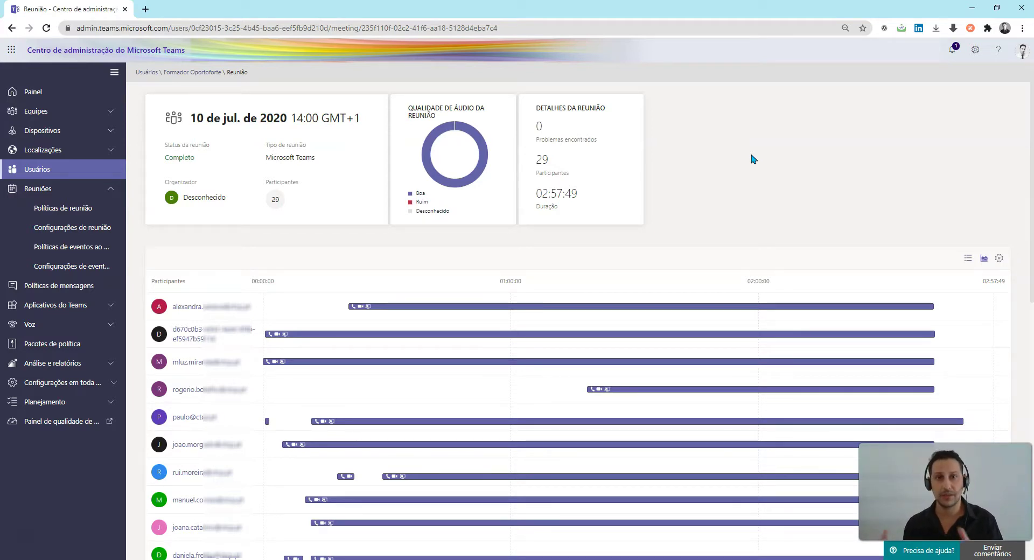
left_click(323, 317)
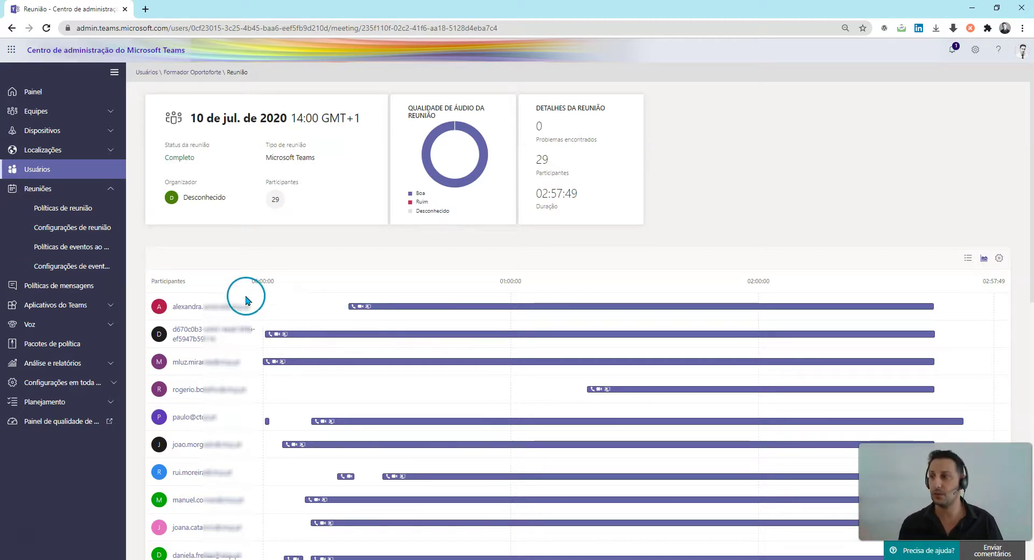
scroll(240, 297, "down", 5)
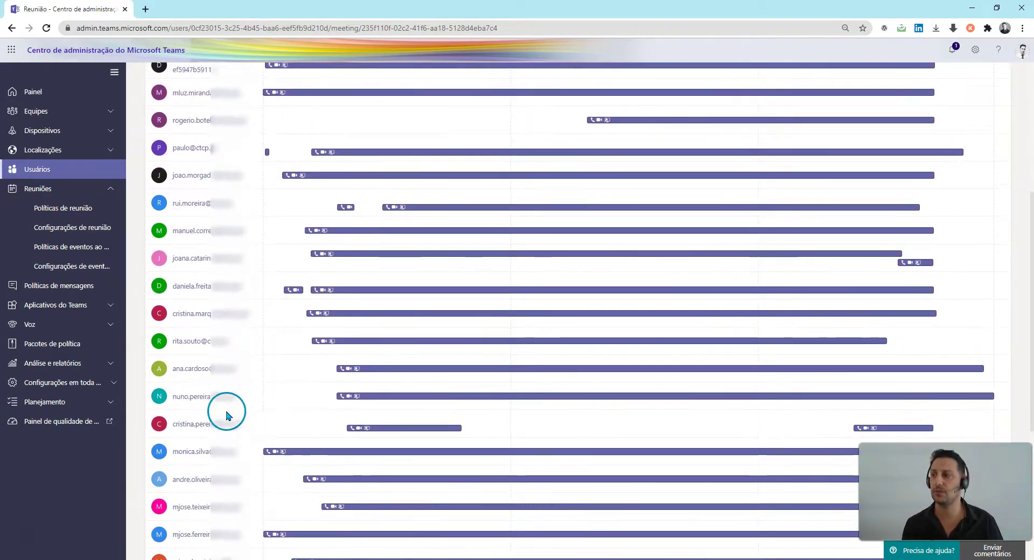
scroll(229, 420, "down", 2)
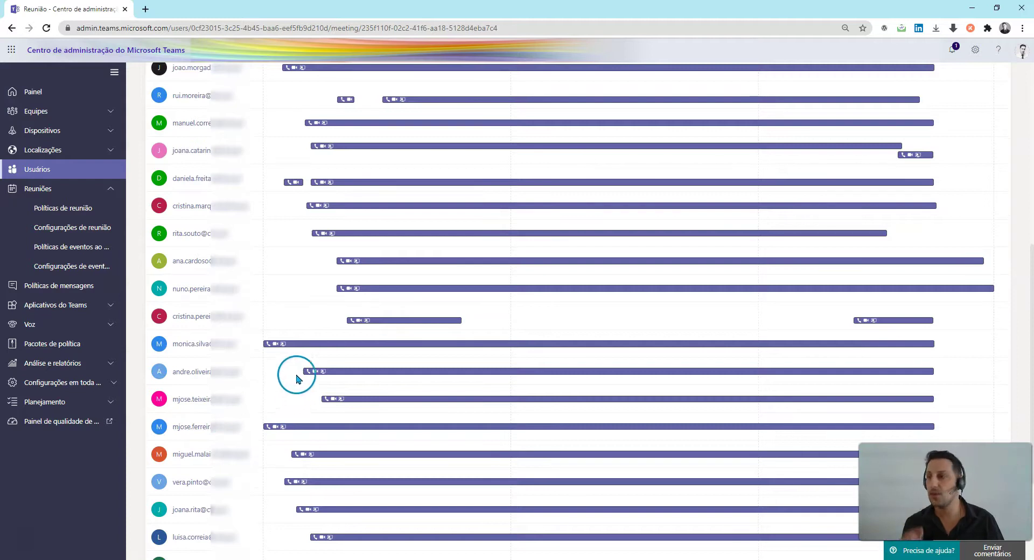
mouse_move(459, 322)
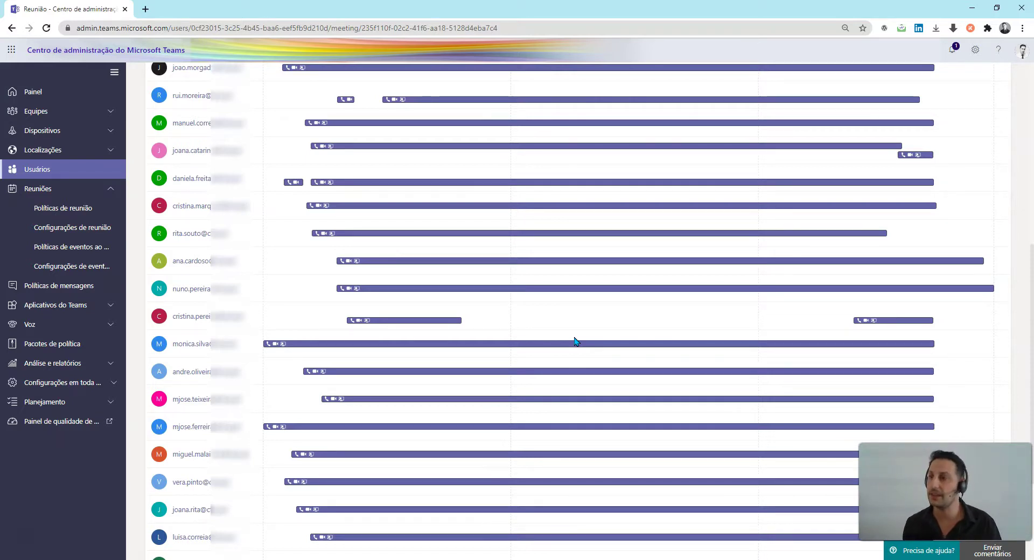
scroll(576, 341, "up", 5)
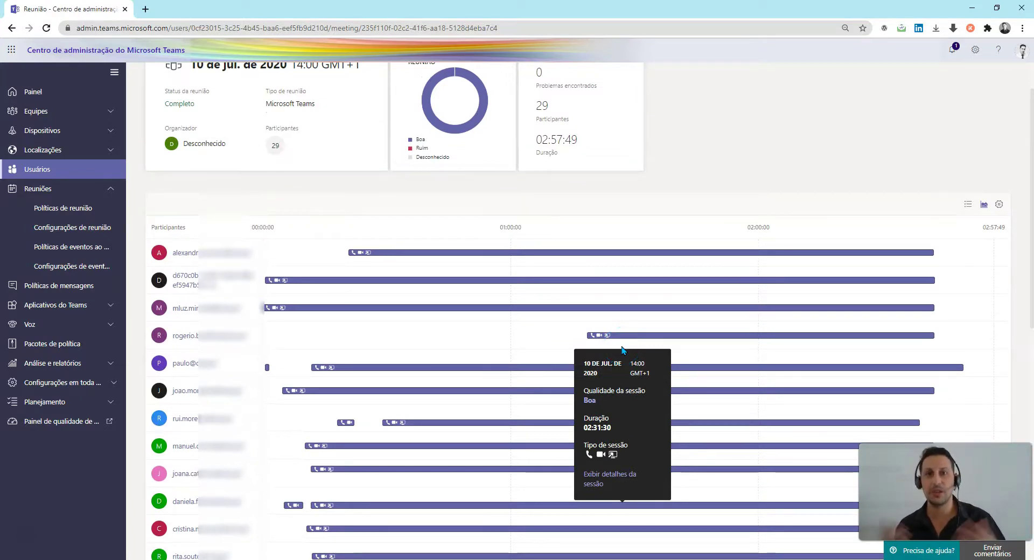
scroll(681, 337, "up", 1)
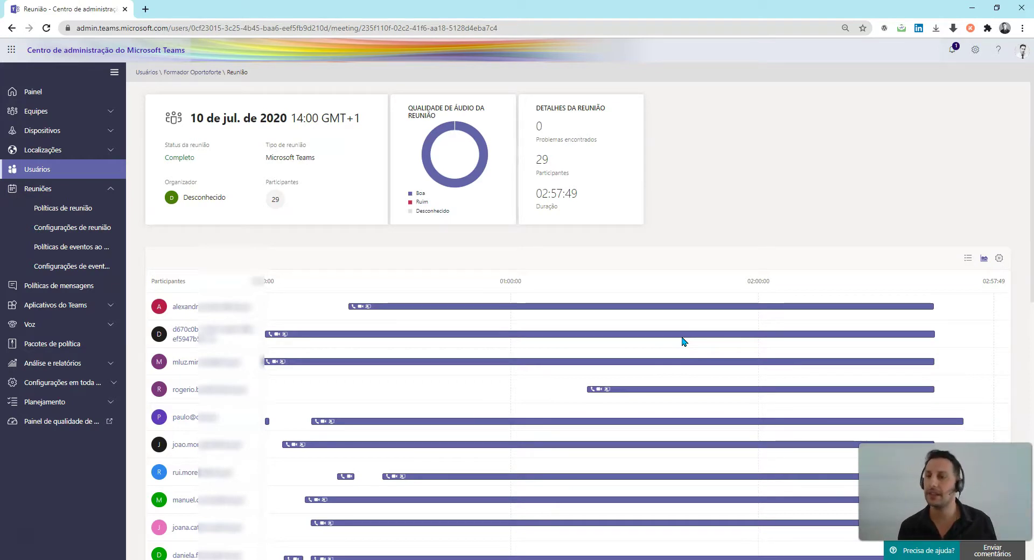
Step: Display the session summary for the second participant's bar in the timeline
left_click(685, 336)
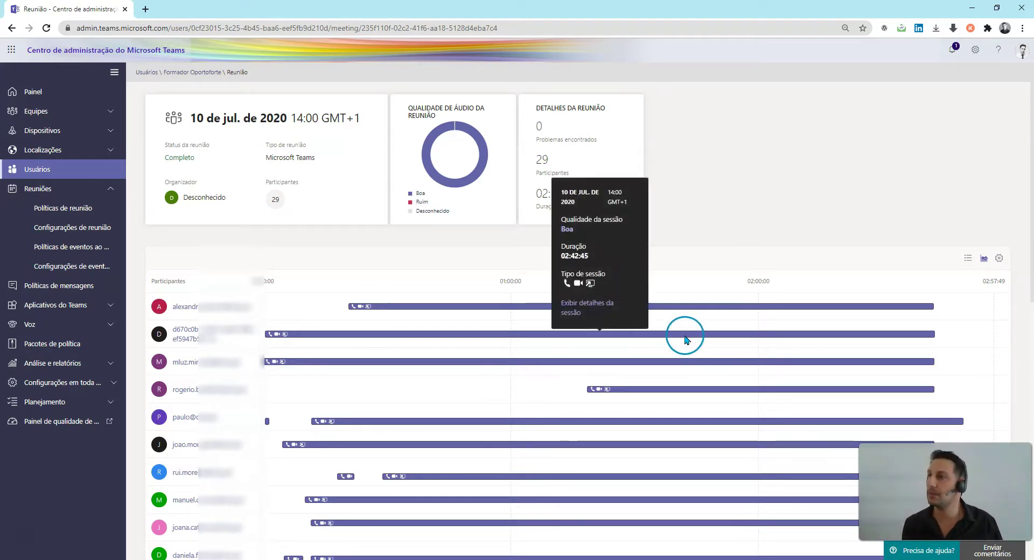
left_click(767, 314)
scroll(768, 317, "down", 1)
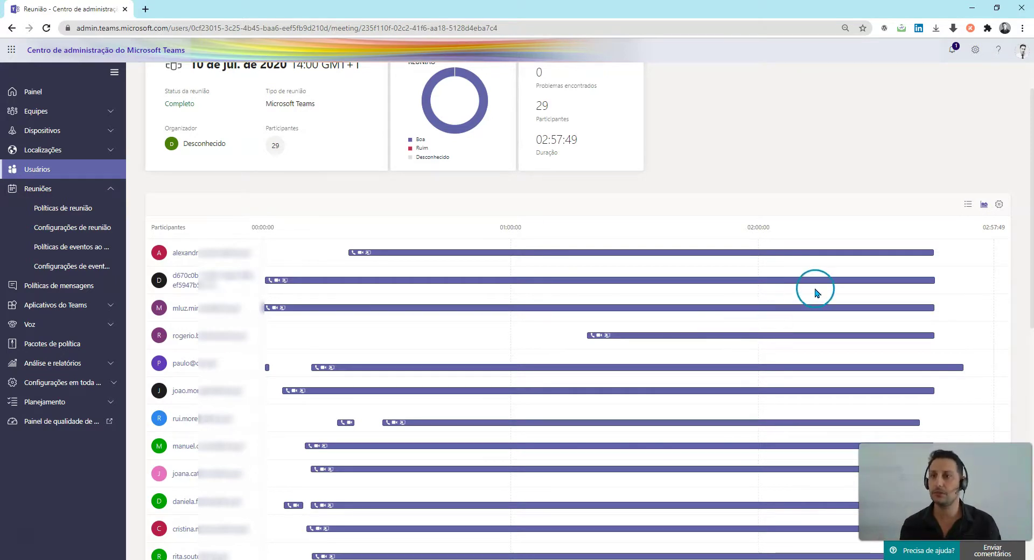
Step: Start printing the meeting timeline page, keeping Guardar como PDF as the destination
right_click(871, 235)
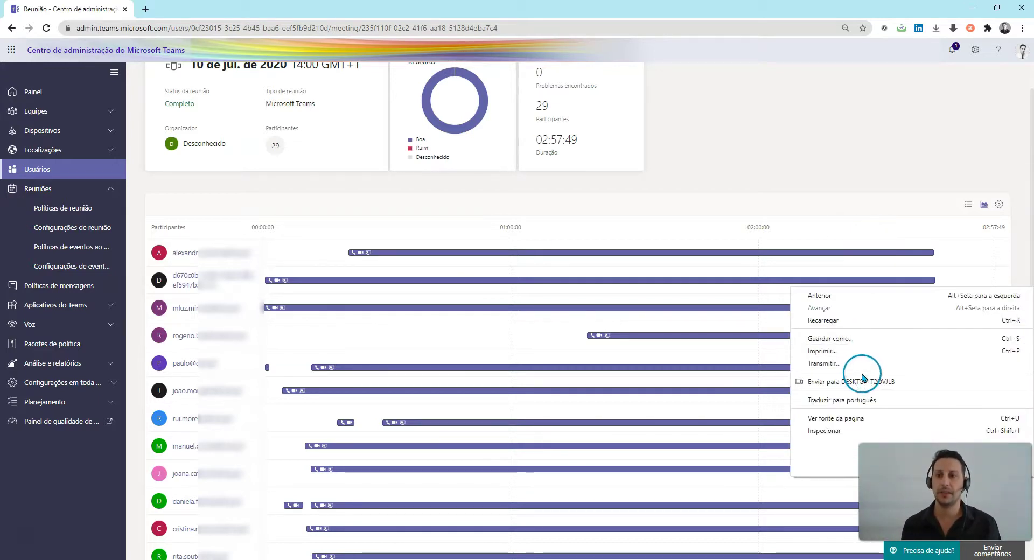
left_click(836, 355)
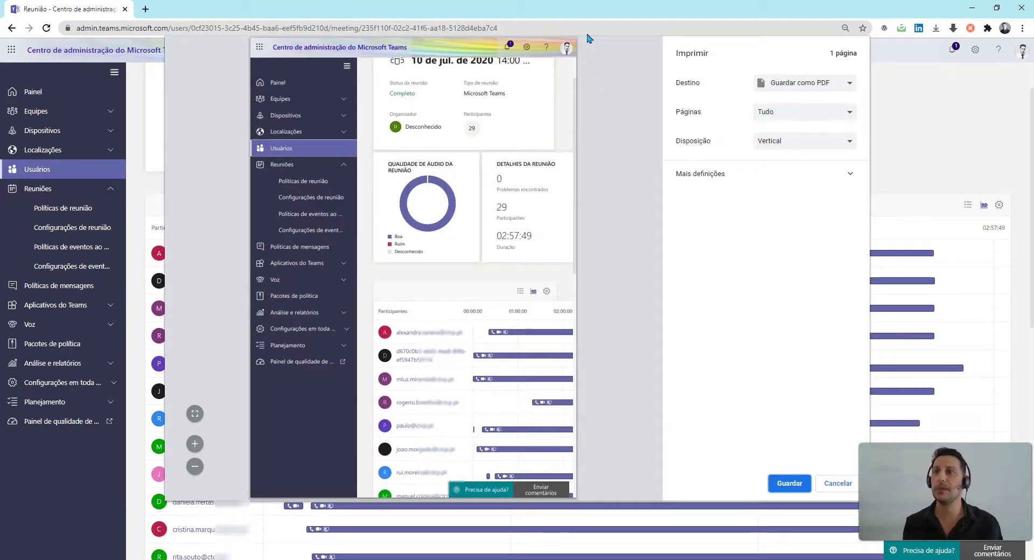
left_click(770, 83)
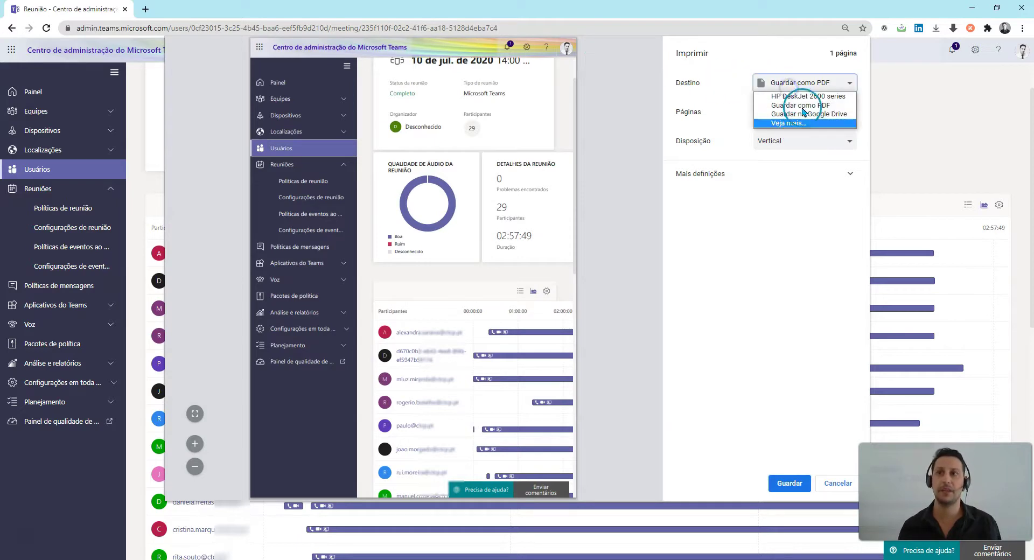
left_click(804, 60)
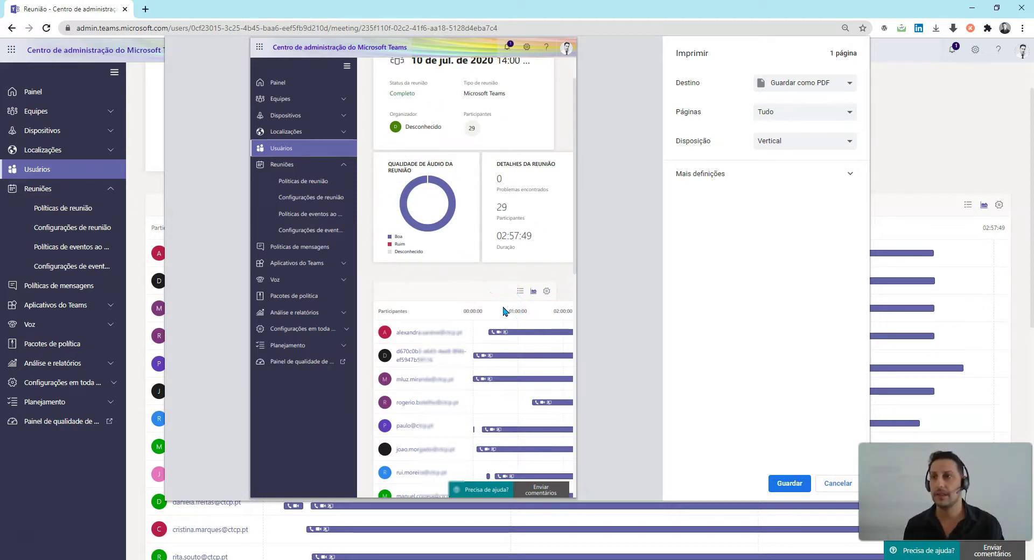
Step: Set the custom print scale to 50 in the additional settings and check the page preview
left_click(703, 179)
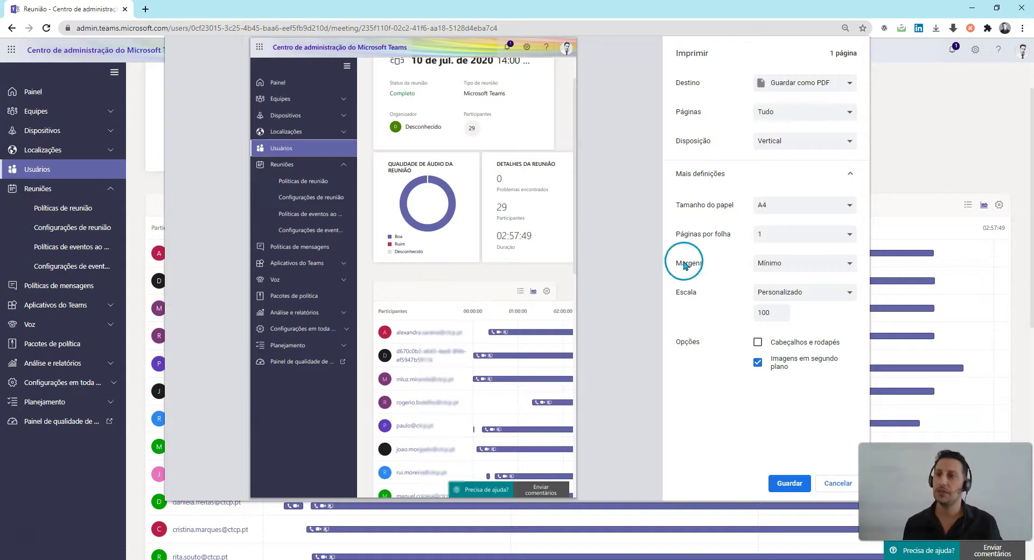
double_click(750, 310)
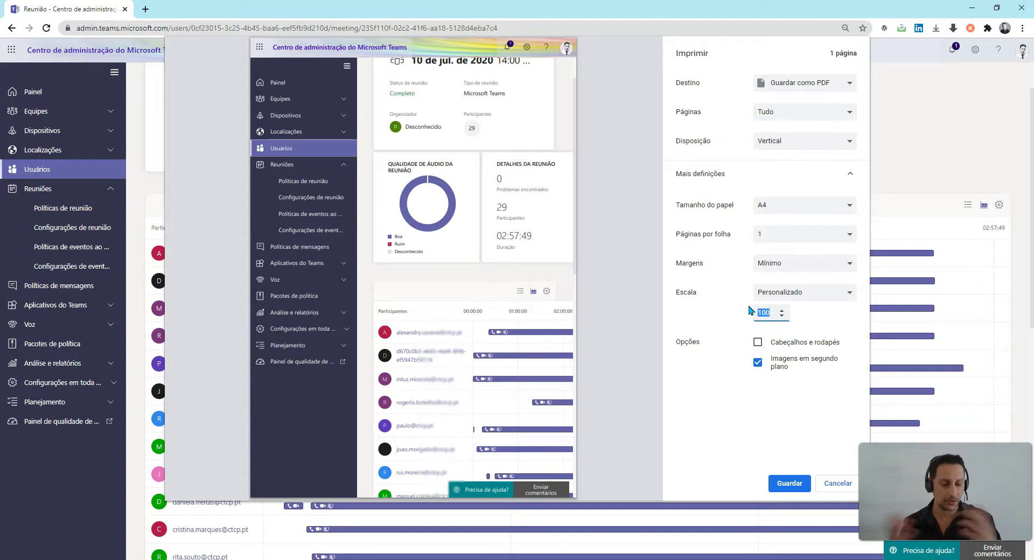
type("50")
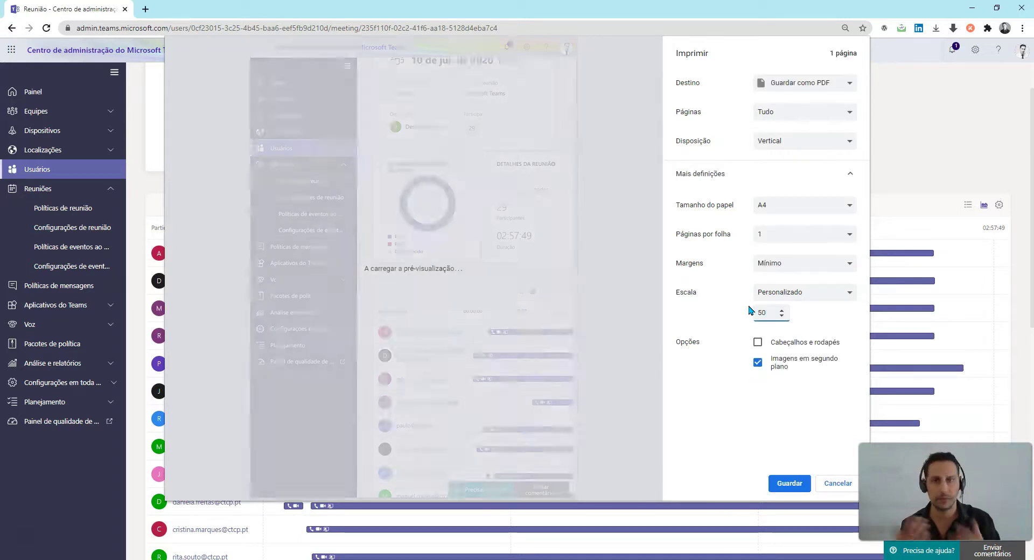
left_click(491, 375)
left_click(527, 326)
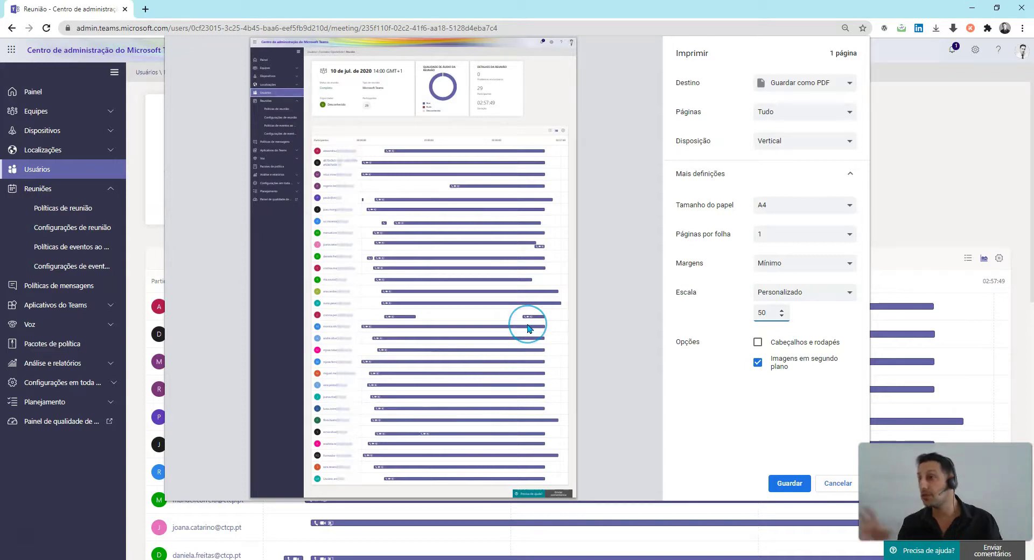
left_click(517, 312)
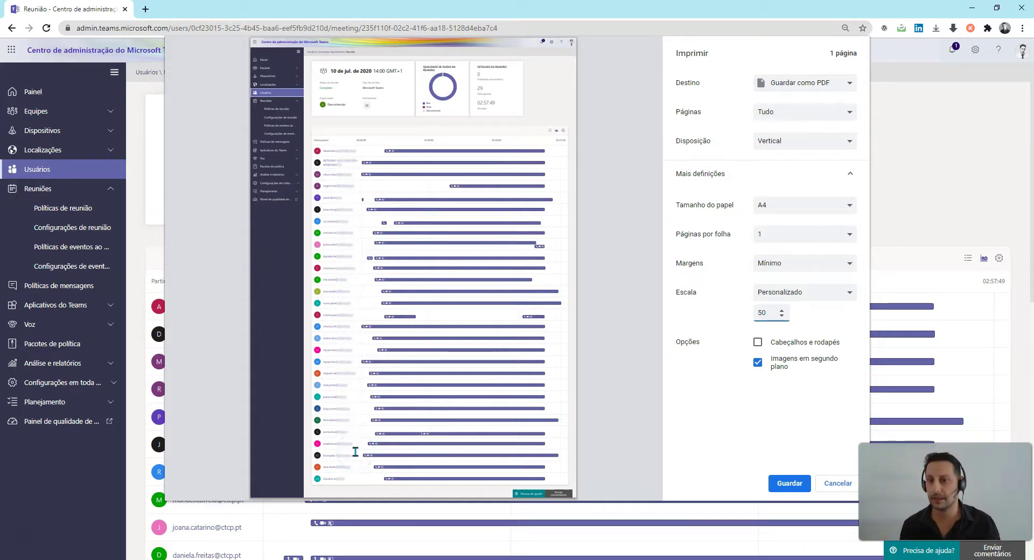
Step: Try to save the meeting report PDF in the Ambiente de trabalho folder
left_click(782, 483)
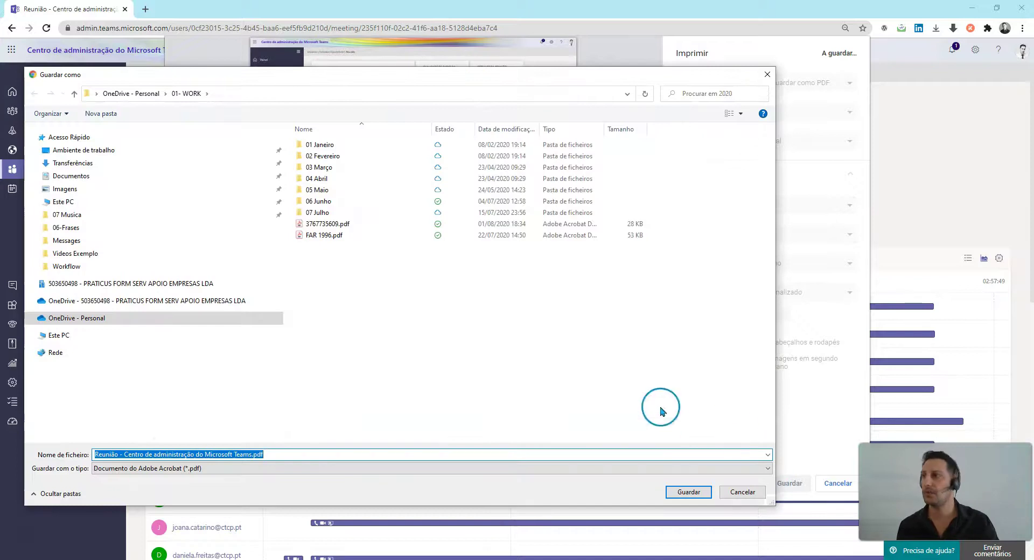
left_click(77, 156)
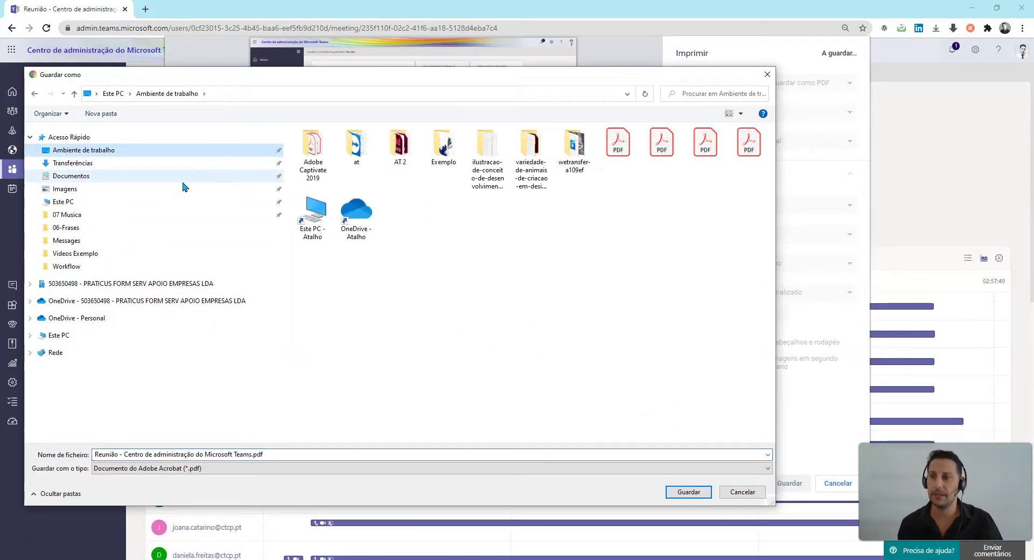
left_click(742, 491)
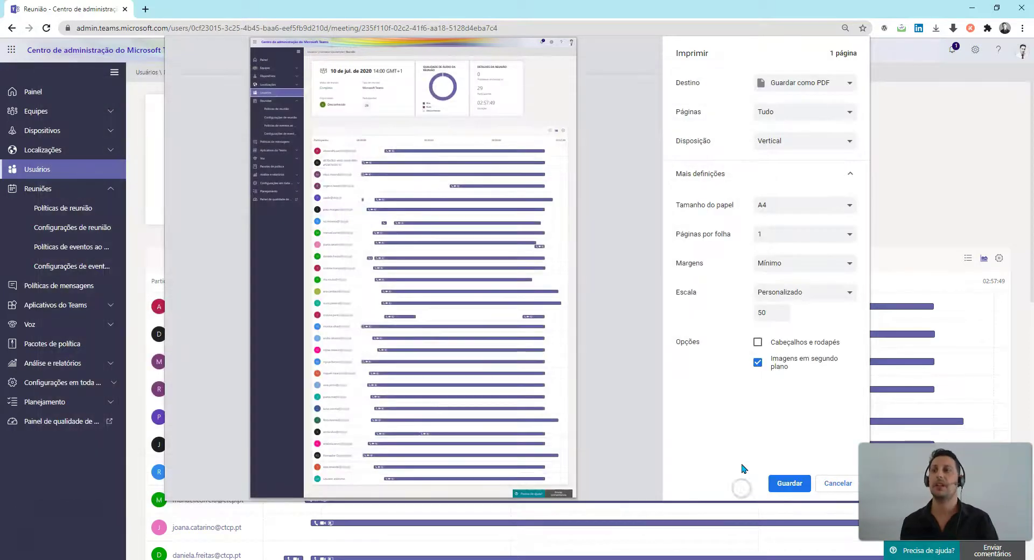